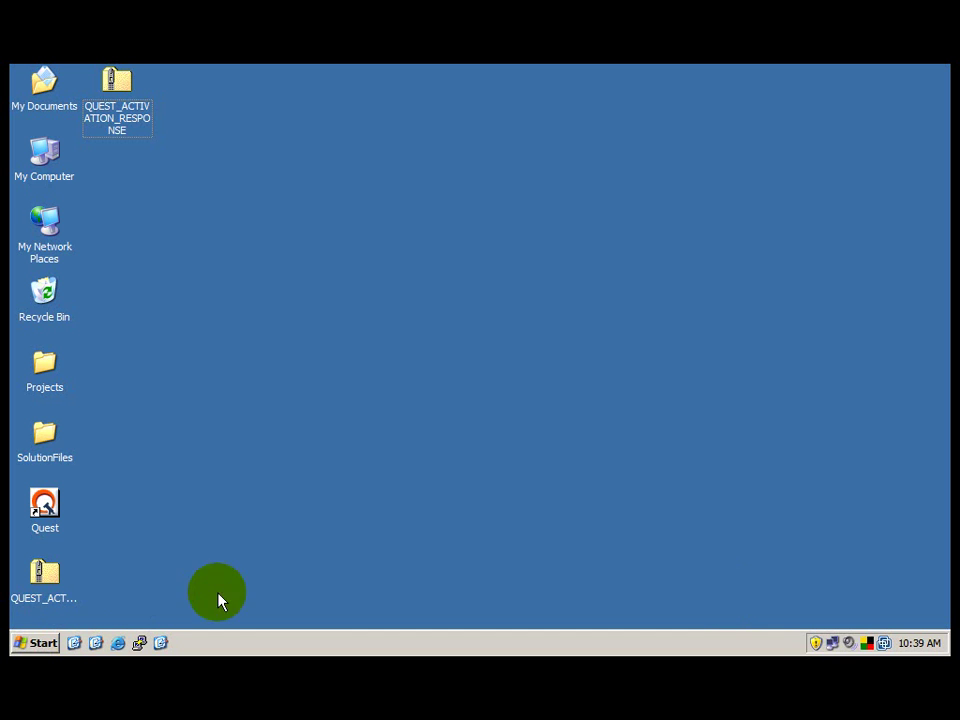
left_click(62, 586)
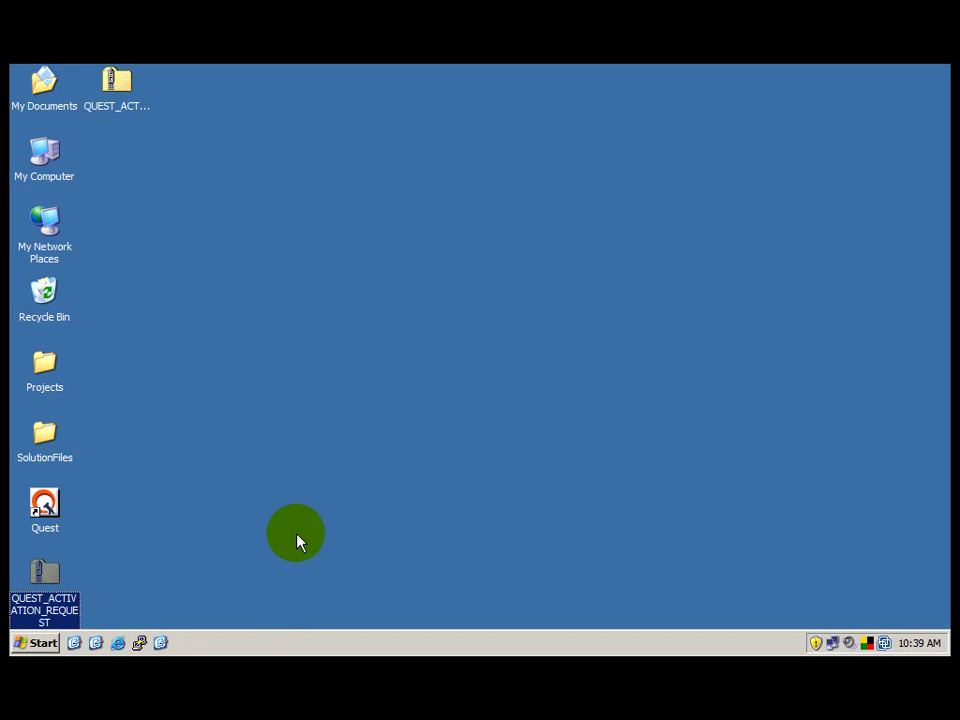
left_click(135, 105)
left_click(376, 358)
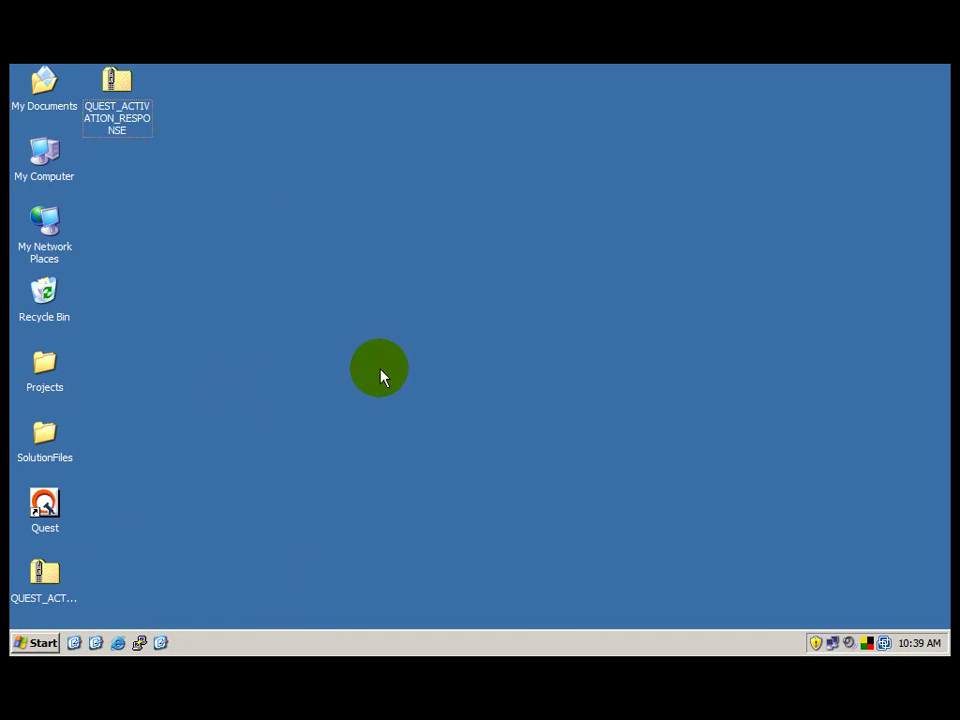
Start Quest and try to import QUEST_ACTIVATION_RESPONSE.ZIP through Offline Activation, quitting the activation wizard at the end
double_click(55, 506)
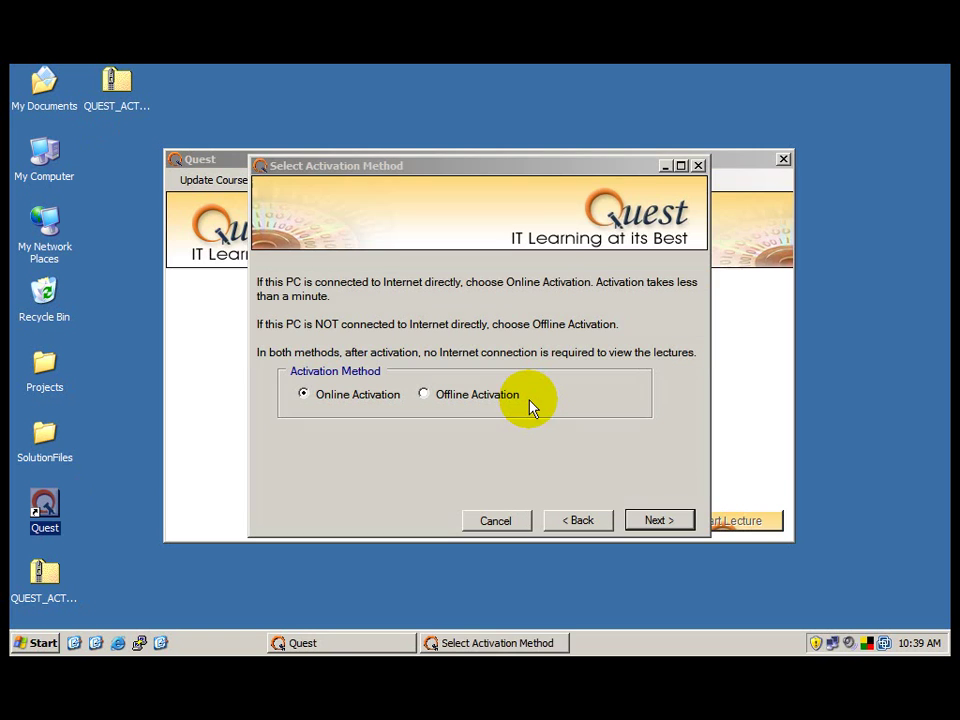
left_click(509, 398)
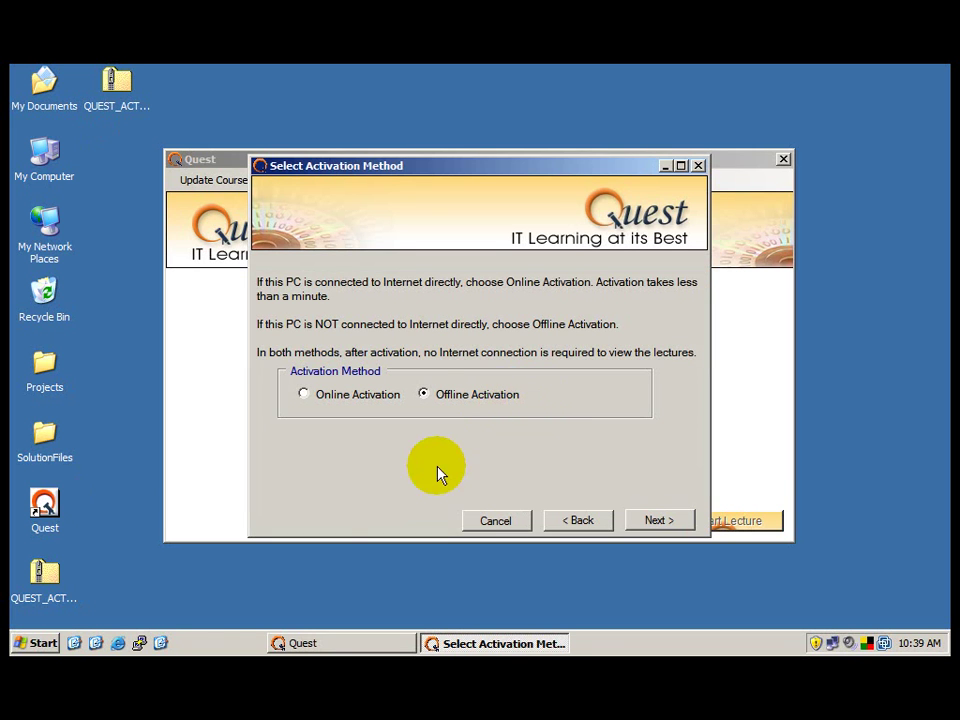
left_click(669, 522)
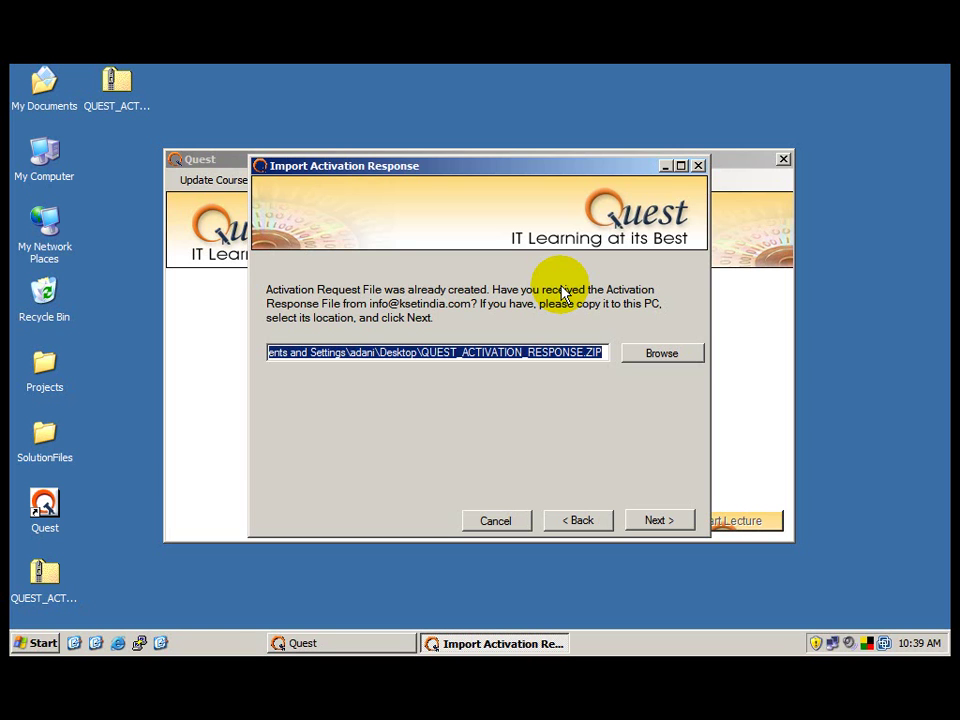
left_click(508, 353)
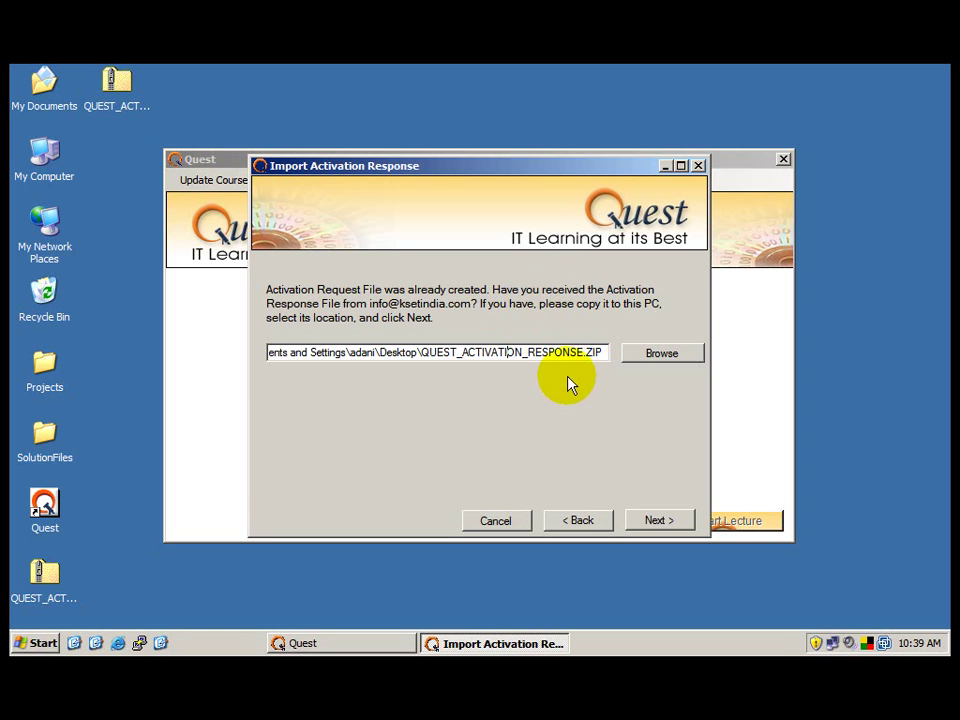
left_click(658, 521)
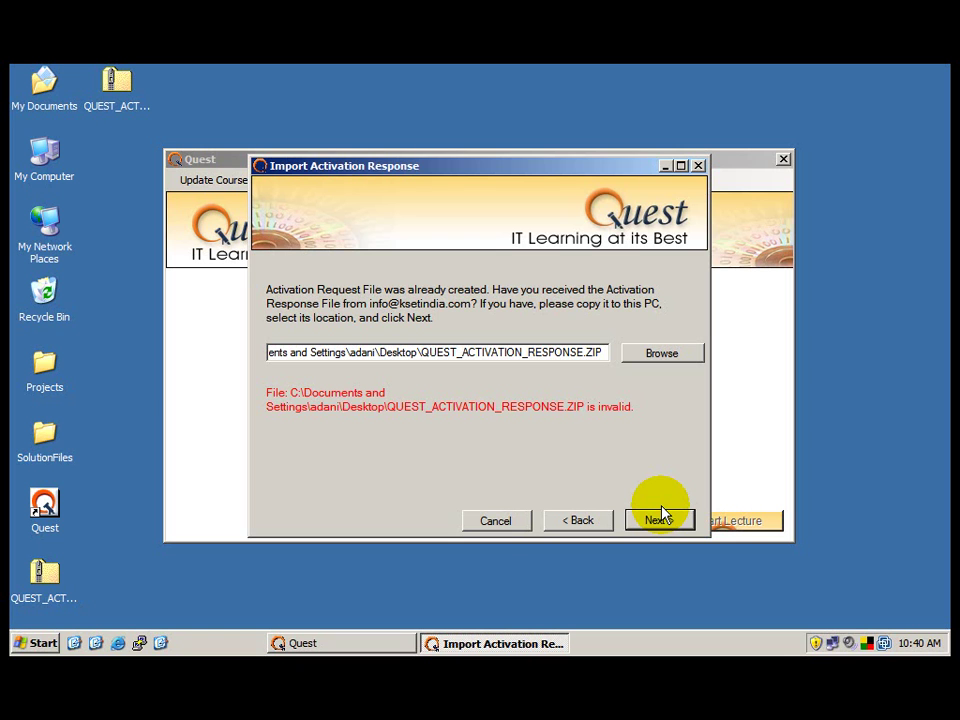
left_click(495, 522)
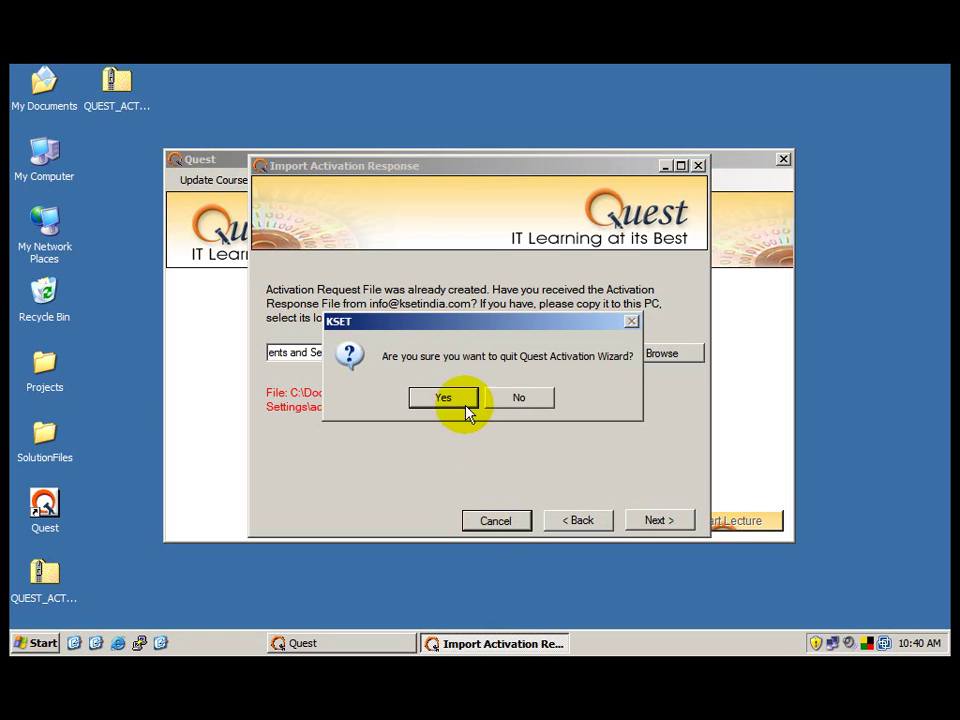
left_click(449, 403)
Open the Local Settings\Application Data folder inside the %userprofile% folder
key("super+r")
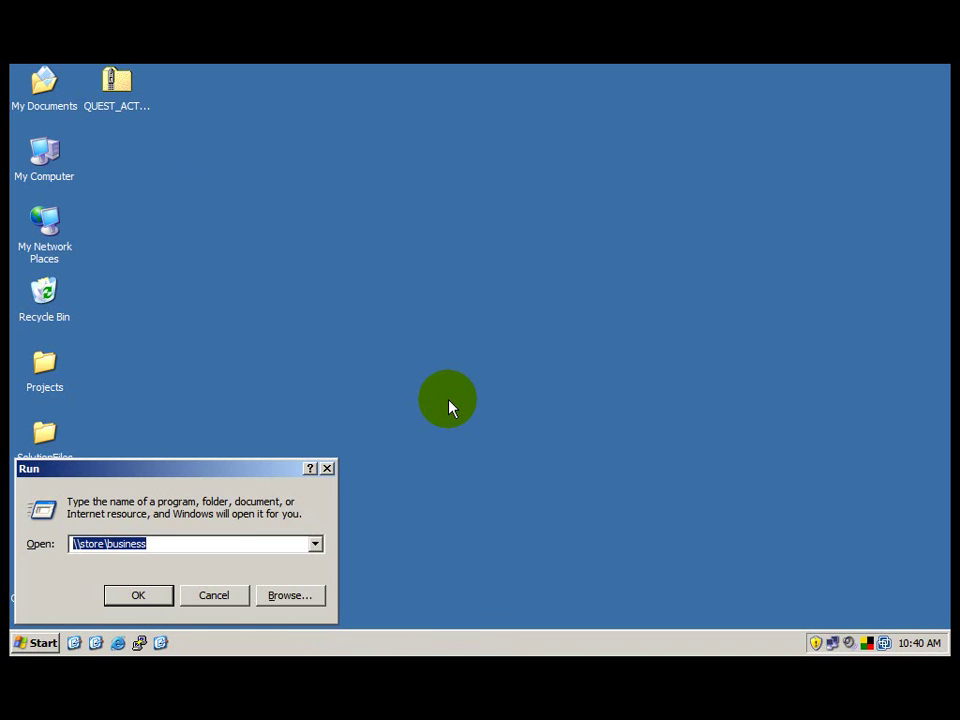
type("%")
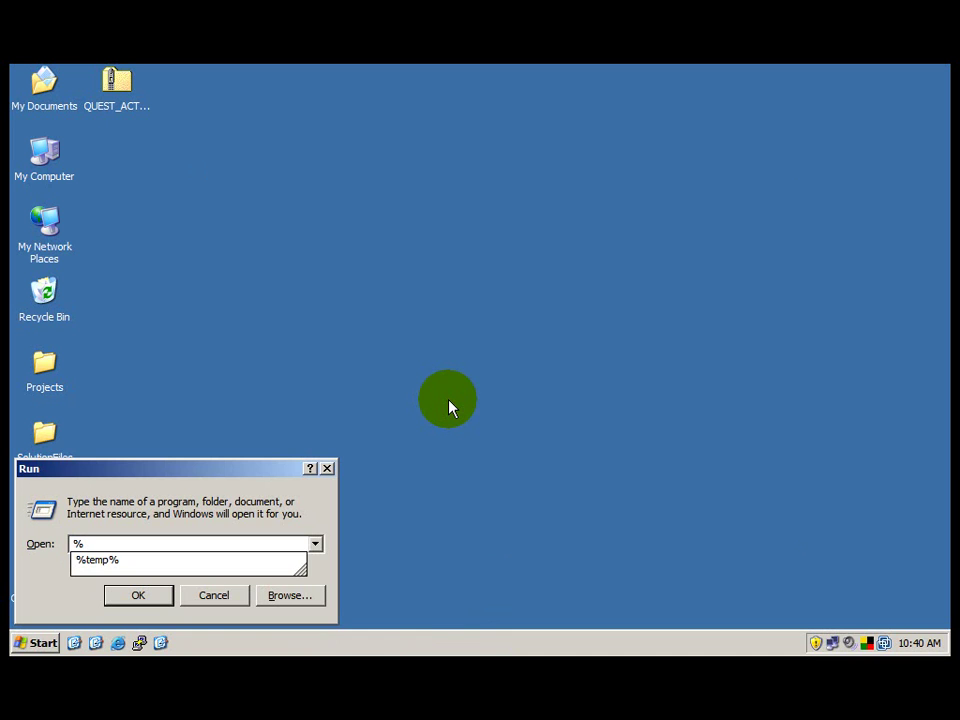
type("userp")
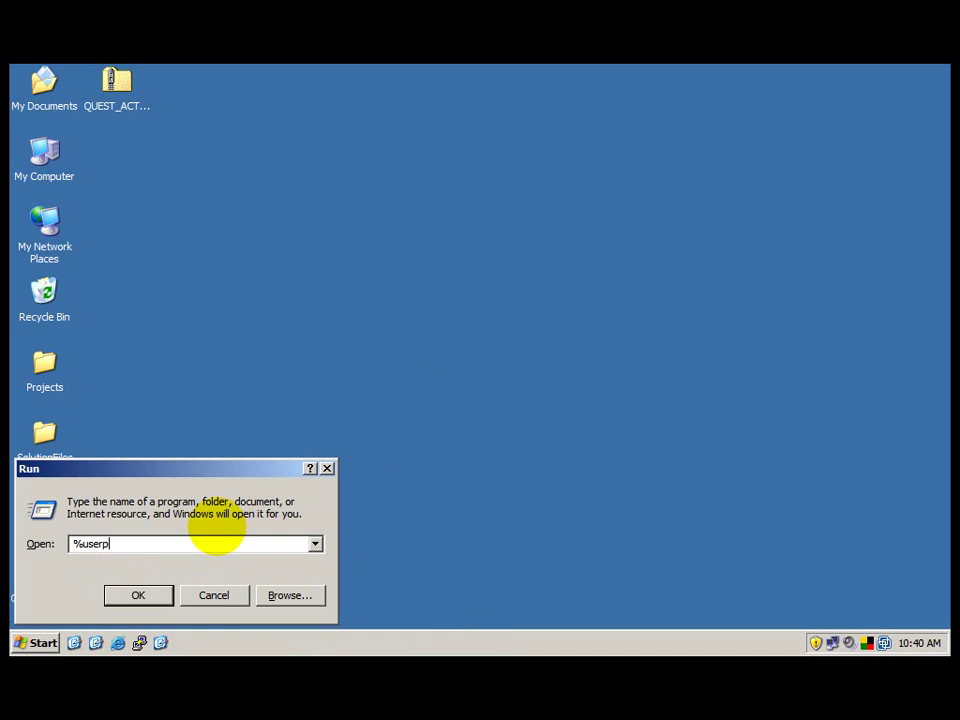
type("rofile%")
key("Return")
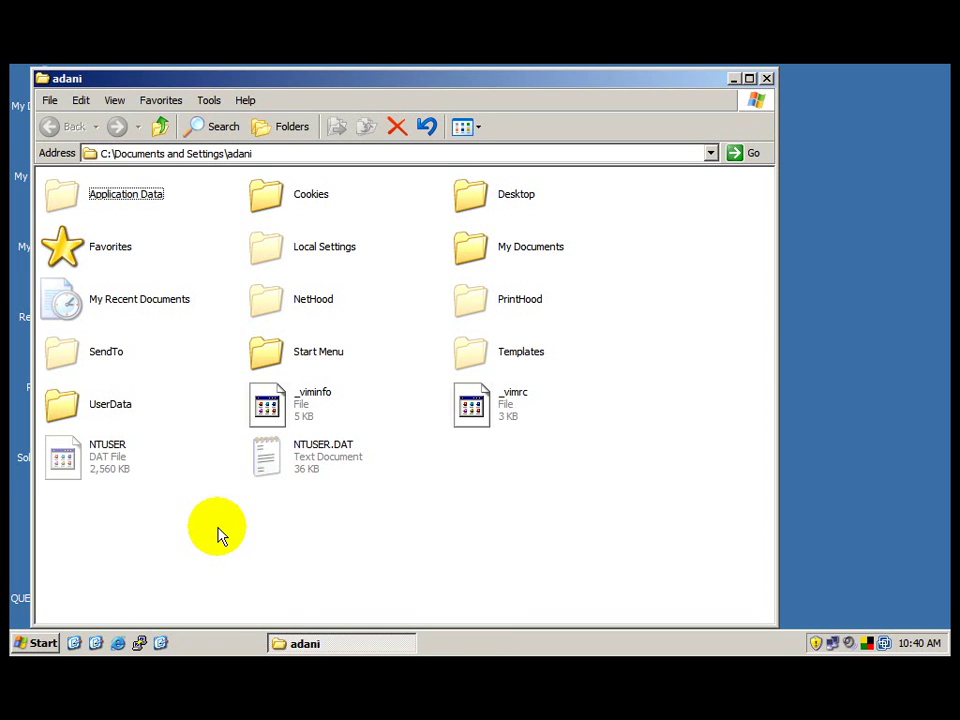
left_click(312, 252)
double_click(312, 252)
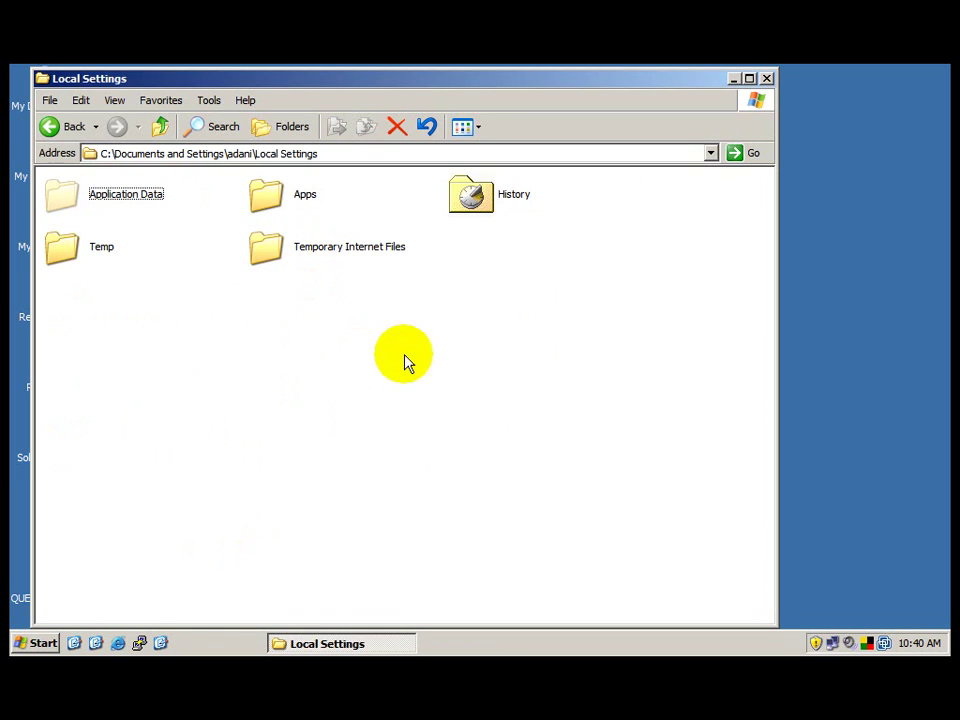
double_click(65, 200)
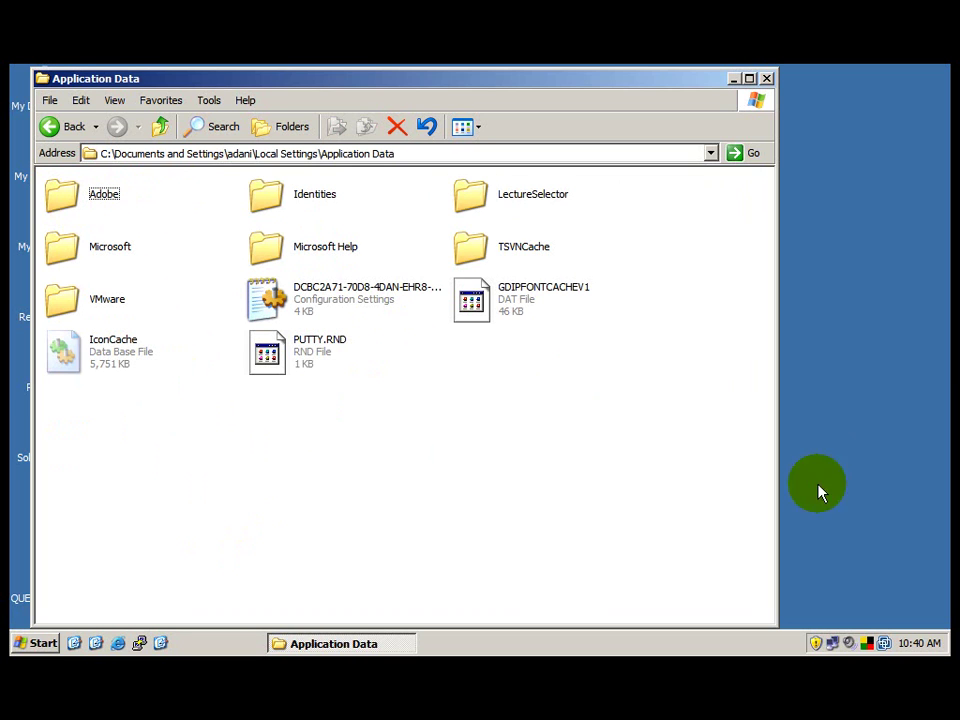
Delete the LectureSelector folder from Application Data and start Quest
left_click(475, 203)
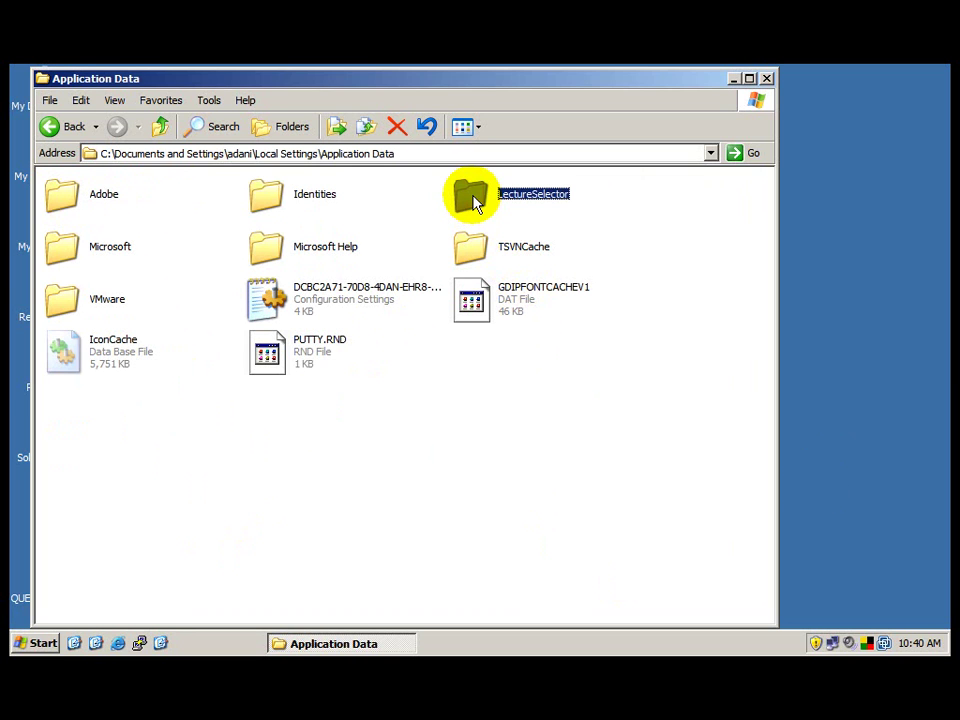
key("Delete")
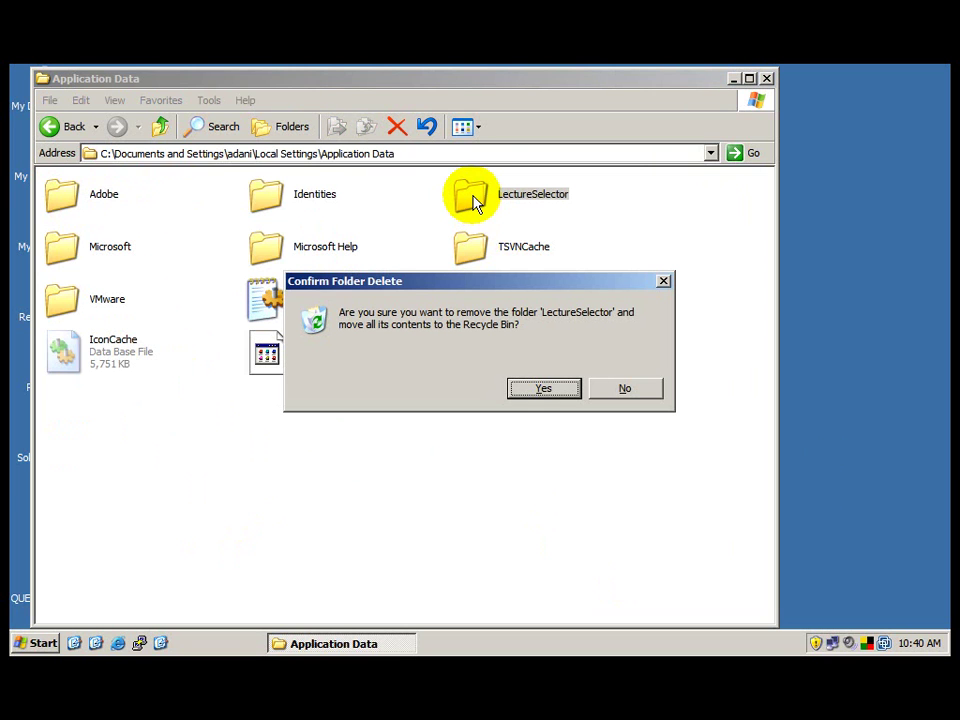
left_click(555, 388)
left_click(767, 79)
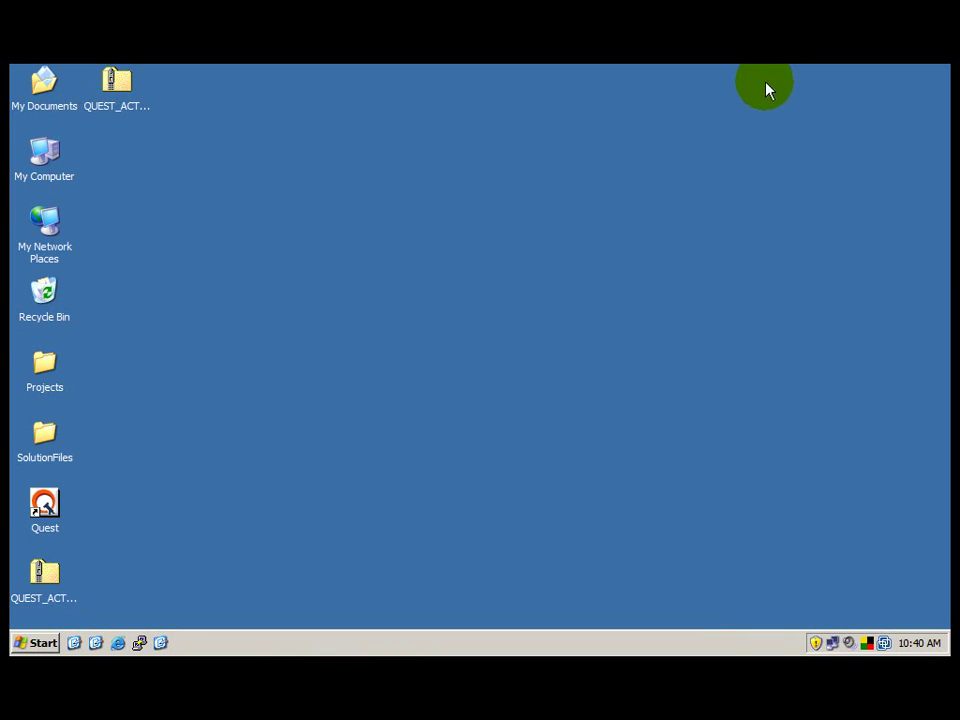
double_click(52, 515)
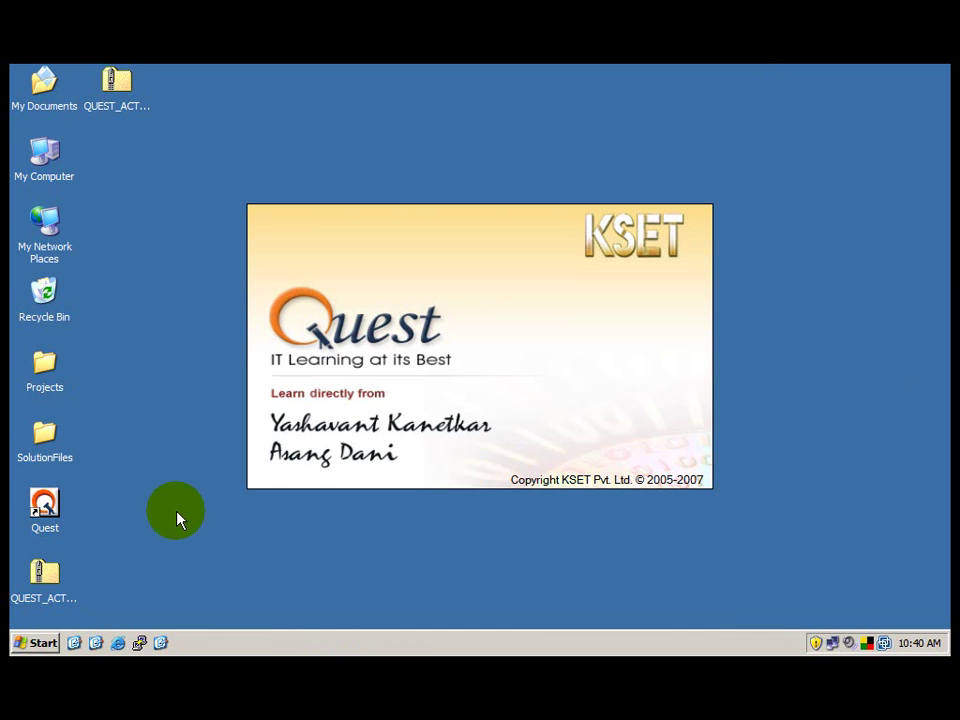
Open the C:\Program Files\KSET Pvt. Ltd\Quest folder, review its files and close it
left_click(36, 643)
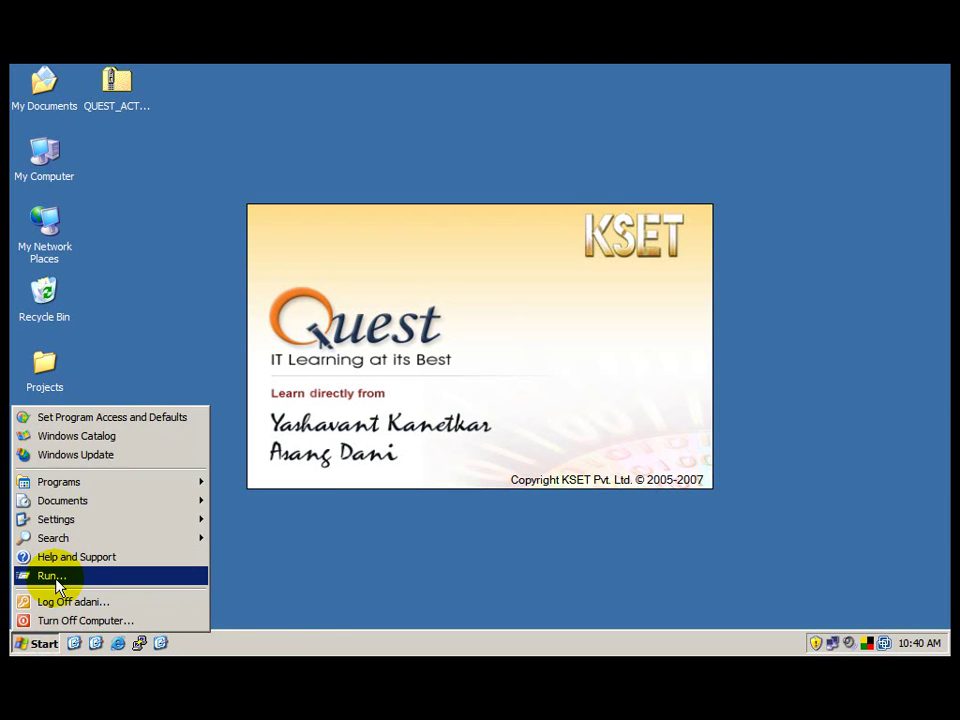
left_click(55, 577)
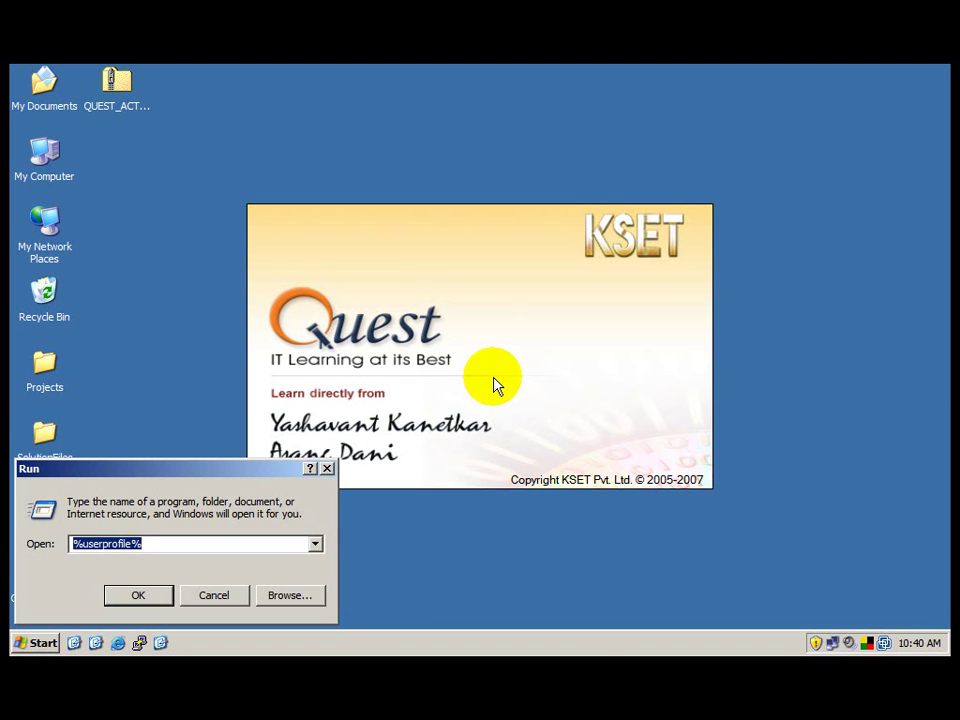
type("C:")
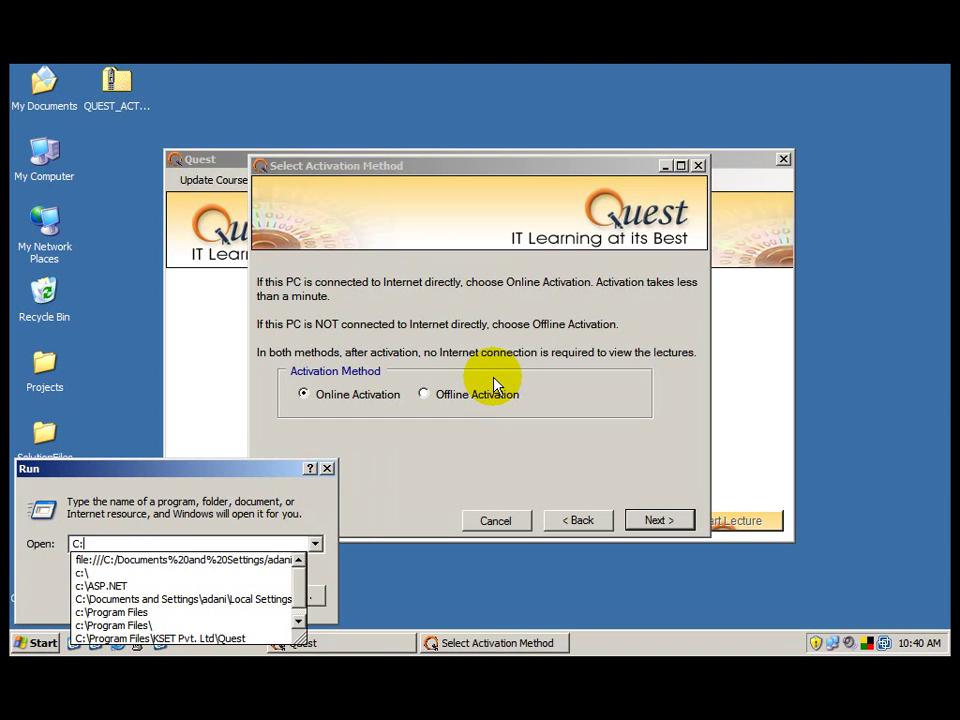
type("\\p")
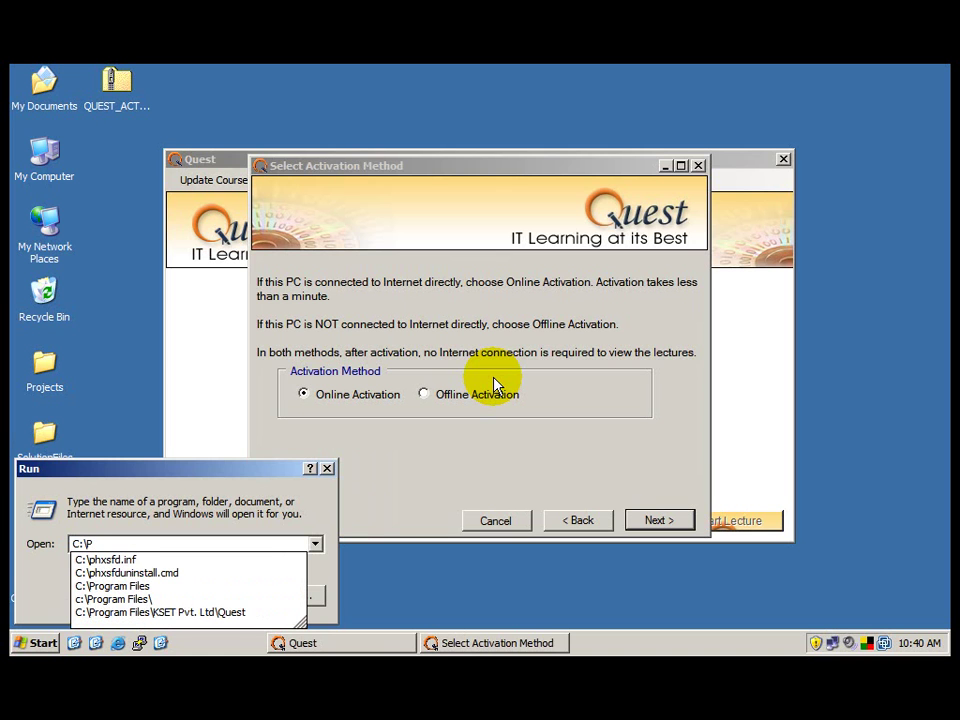
key("Down")
key("Down")
key("Down")
key("Down")
key("Down")
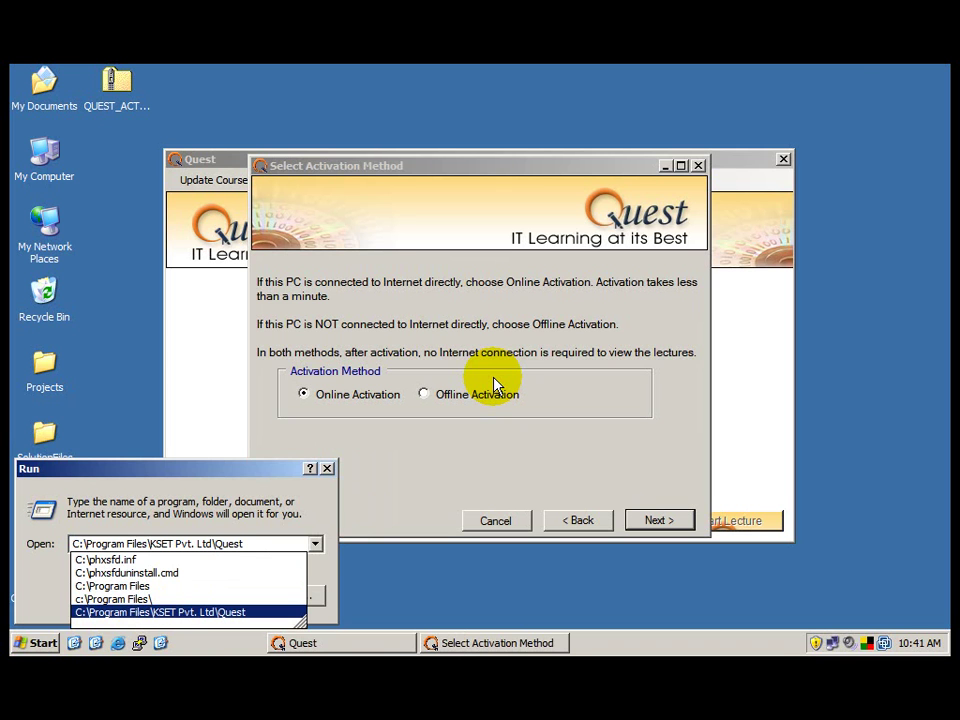
key("Return")
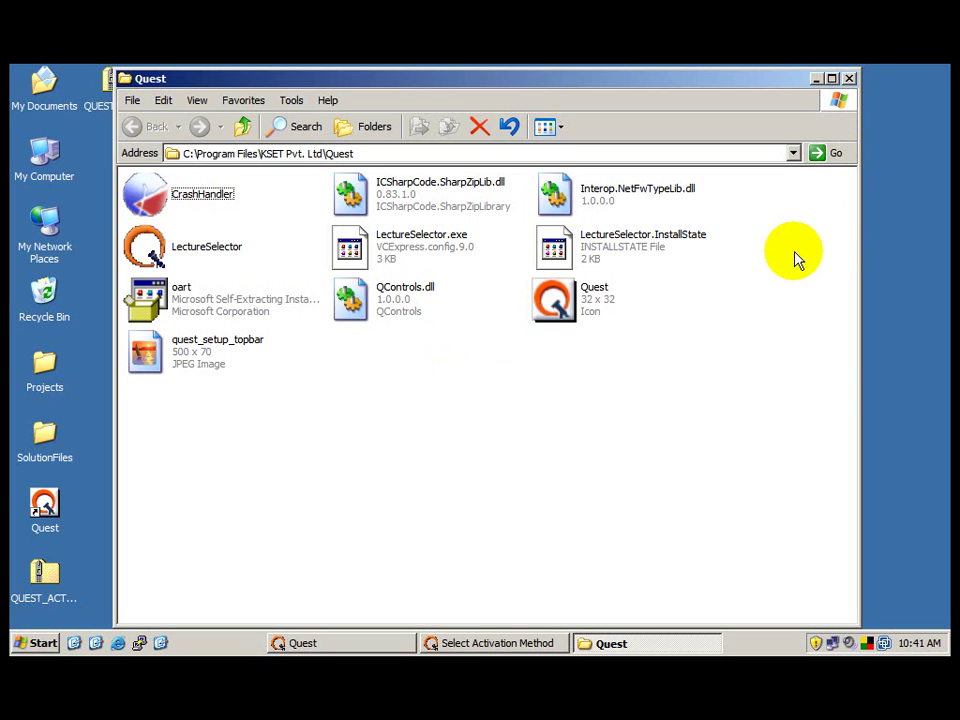
left_click(849, 79)
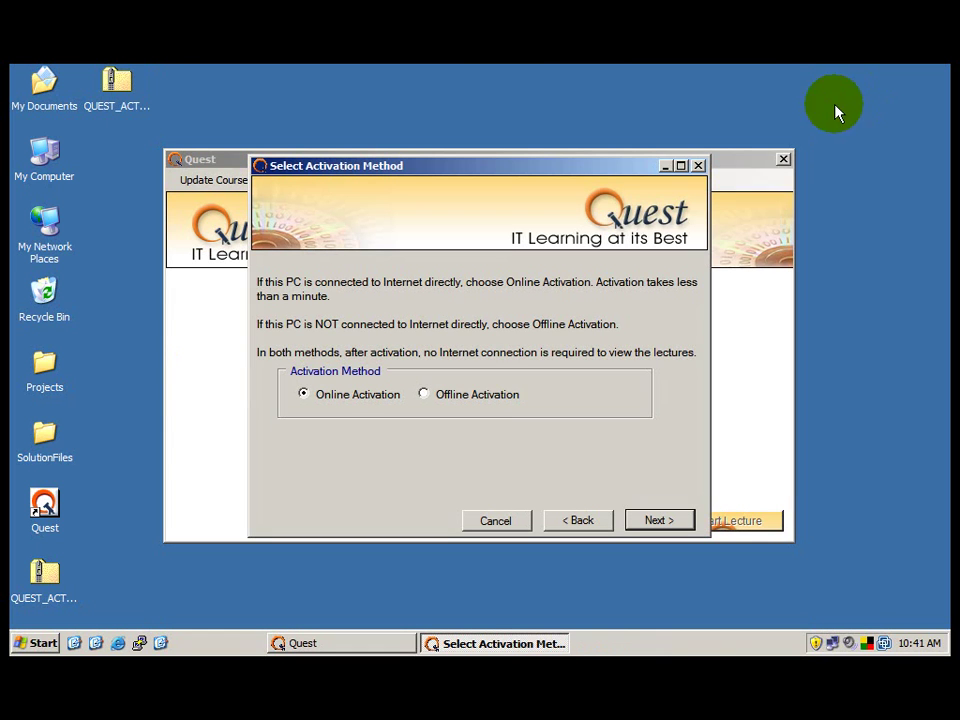
Choose Offline Activation to create a new activation request file on the desktop and finish the wizard
left_click(500, 397)
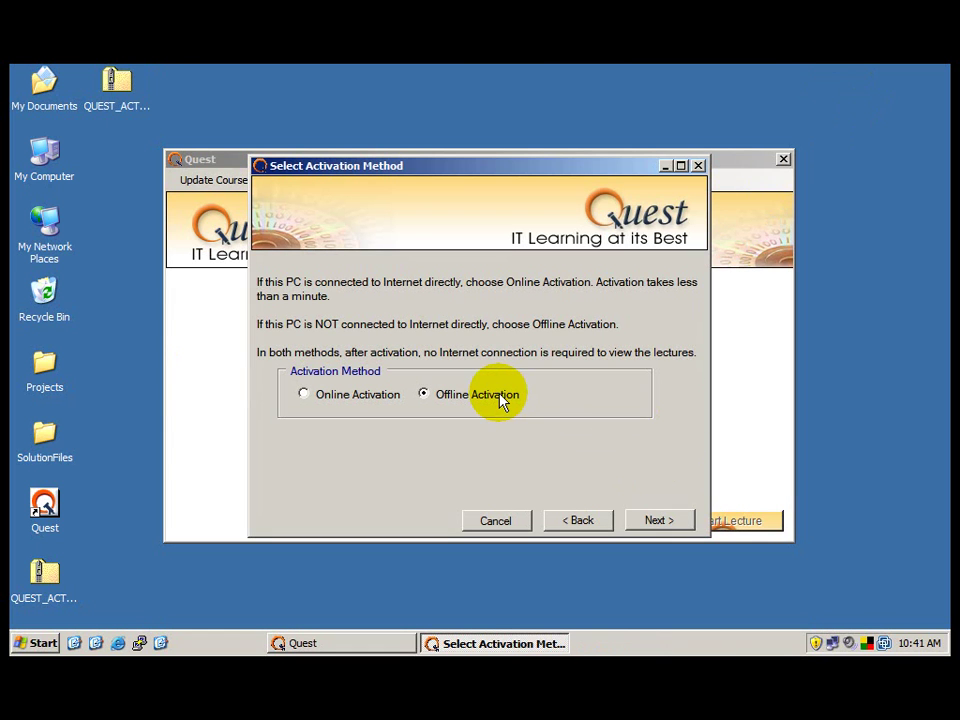
left_click(666, 521)
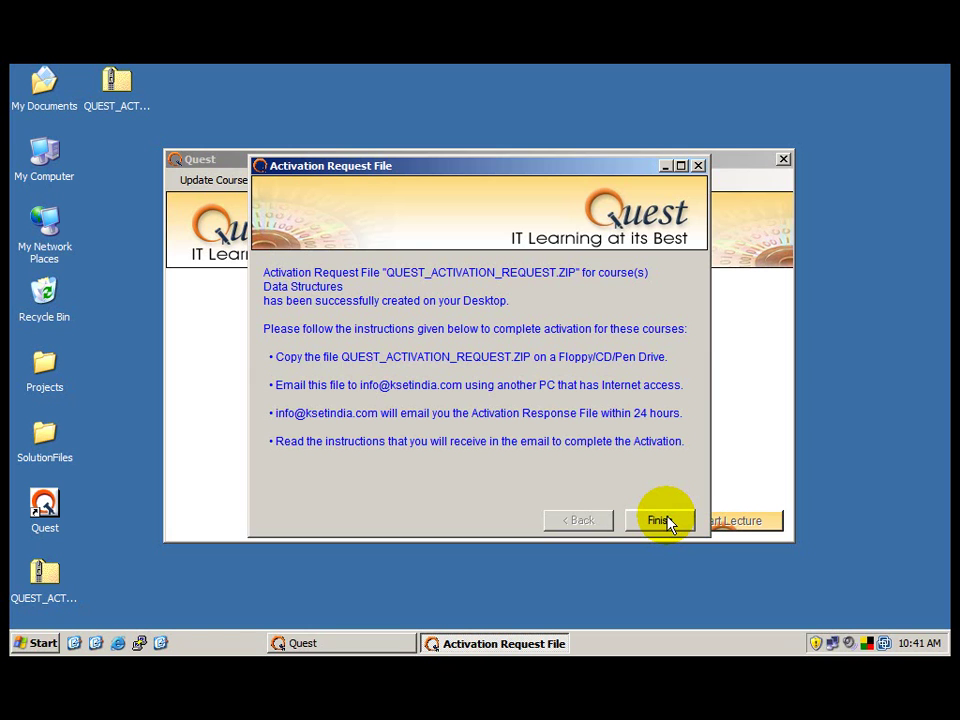
left_click(660, 520)
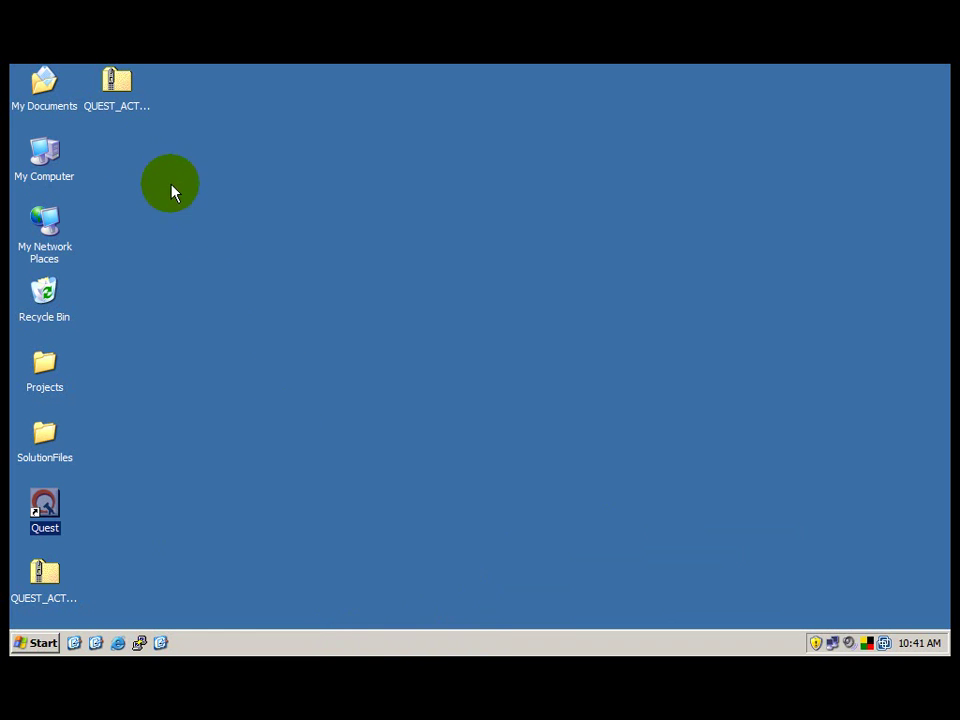
Delete the old QUEST_ACTIVATION_RESPONSE file from the desktop
left_click(110, 88)
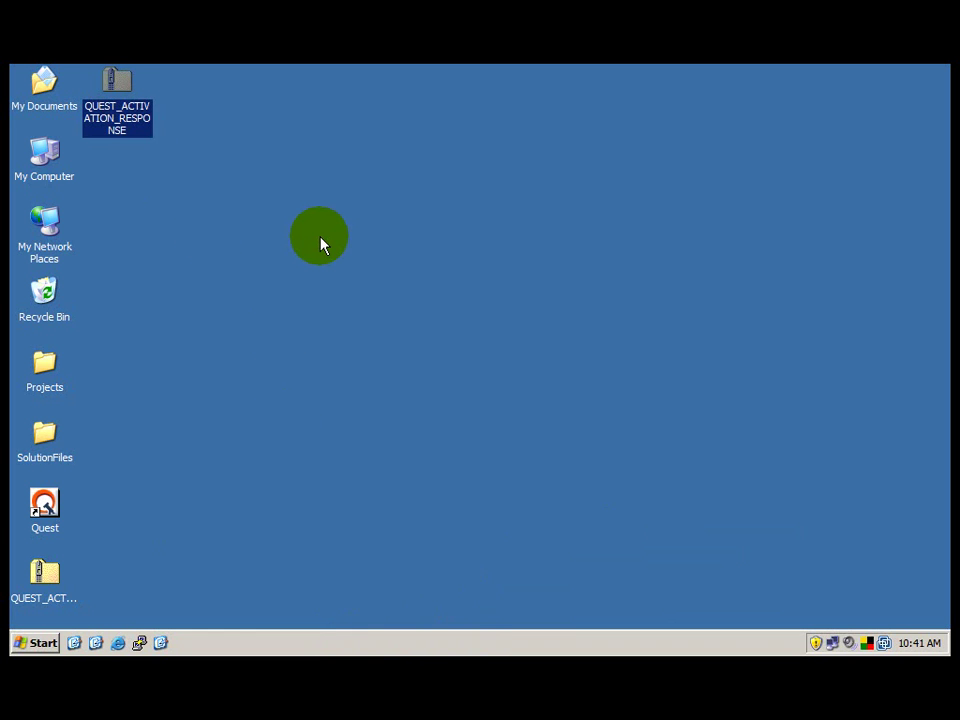
key("Delete")
key("Return")
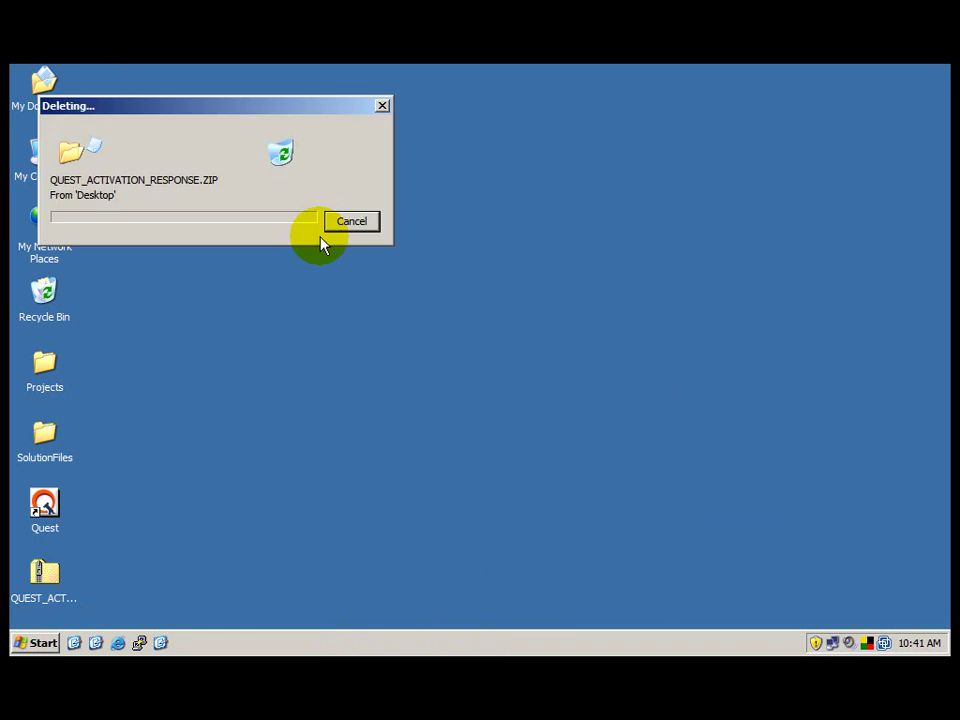
left_click(281, 488)
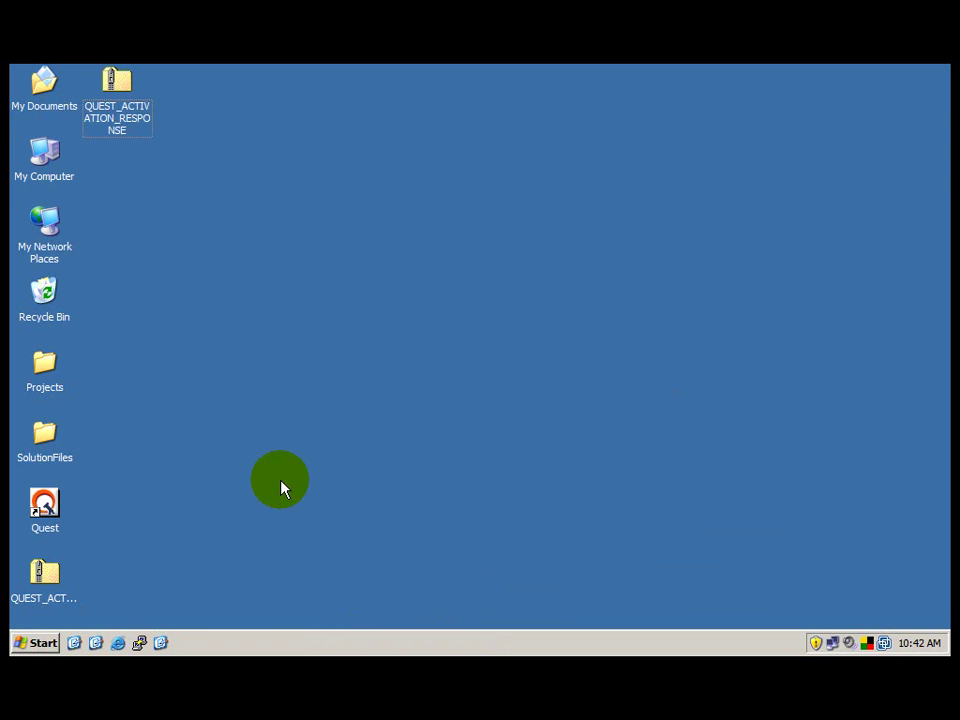
Start Quest, complete Offline Activation with QUEST_ACTIVATION_RESPONSE.ZIP from the desktop, and expand the Data Structures course
left_click(141, 112)
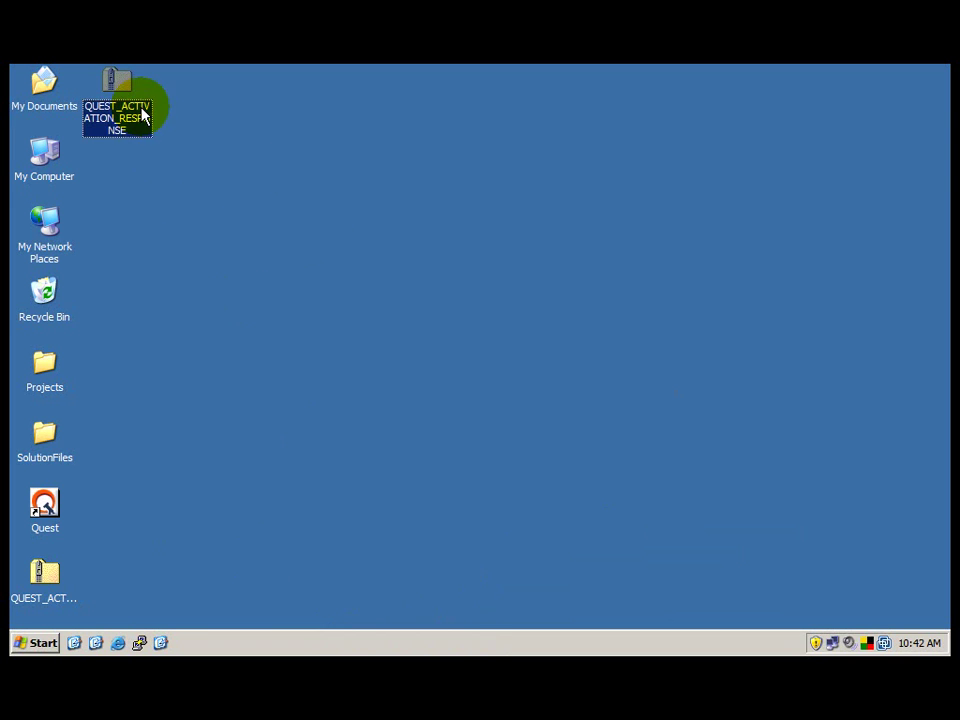
double_click(60, 516)
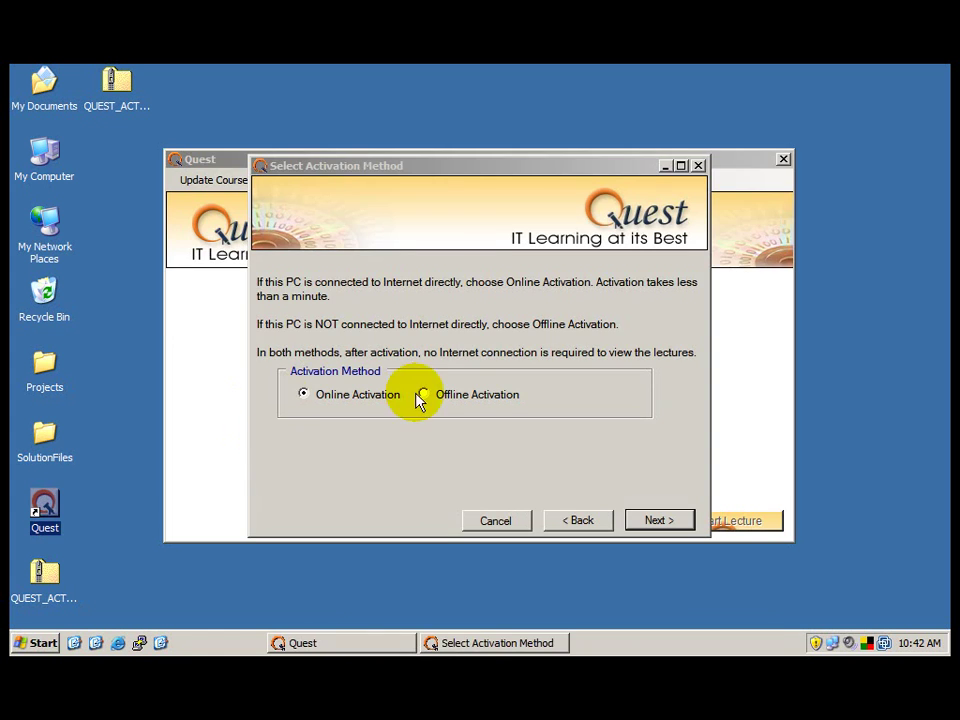
left_click(468, 396)
left_click(655, 521)
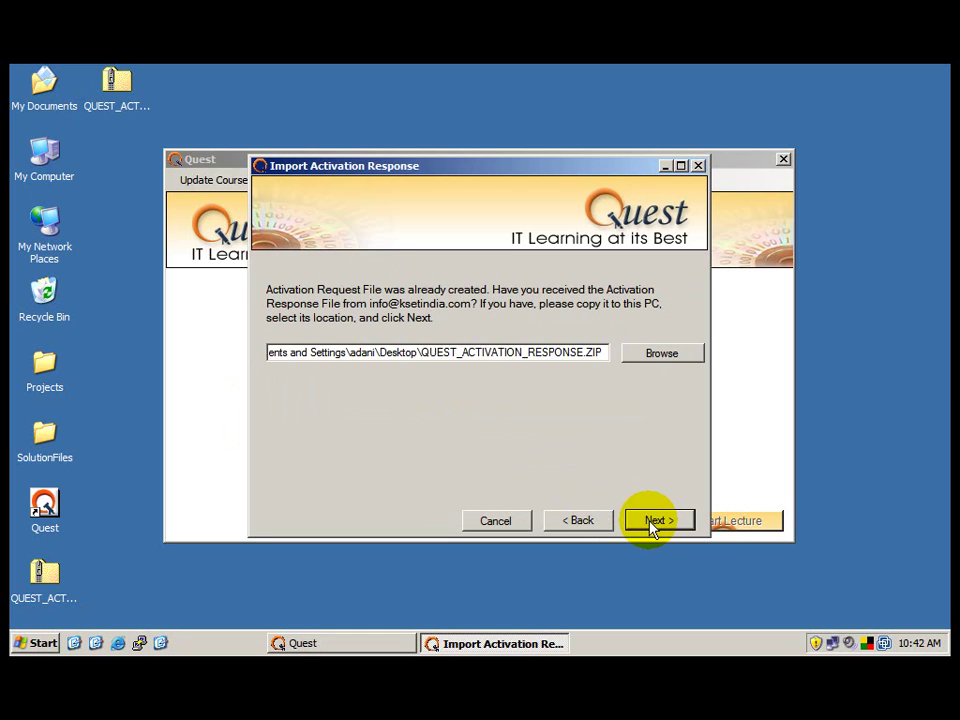
left_click(655, 521)
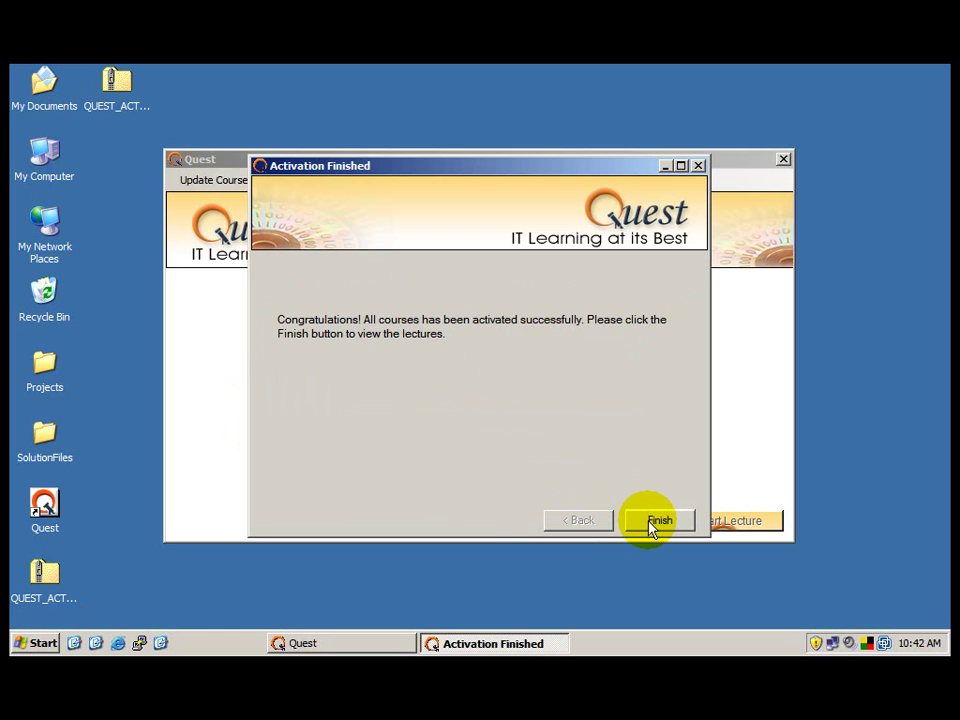
left_click(652, 522)
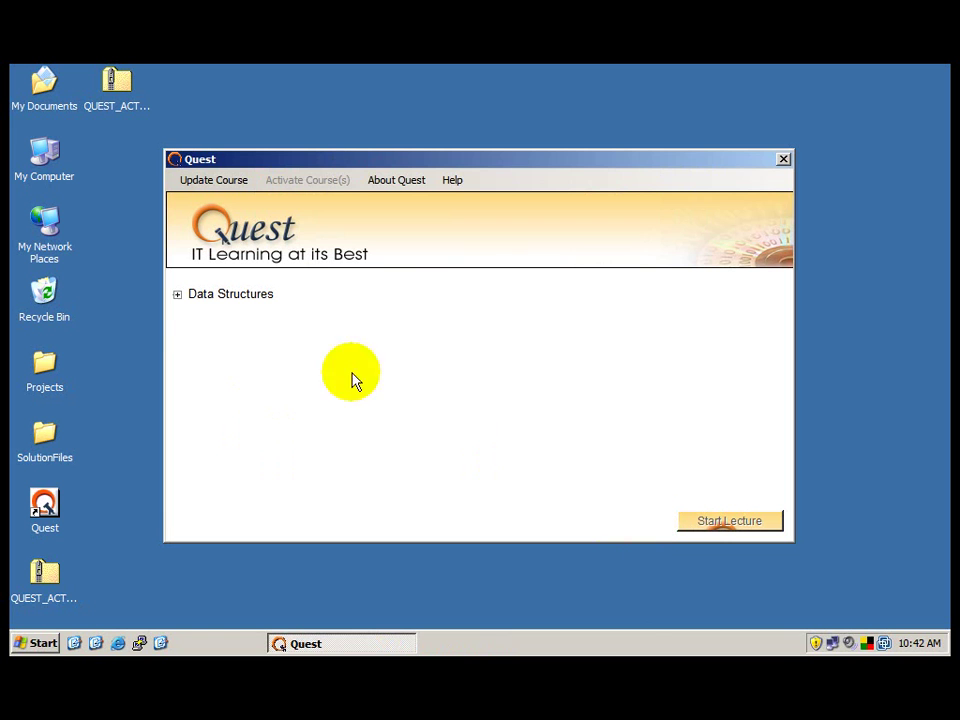
left_click(178, 295)
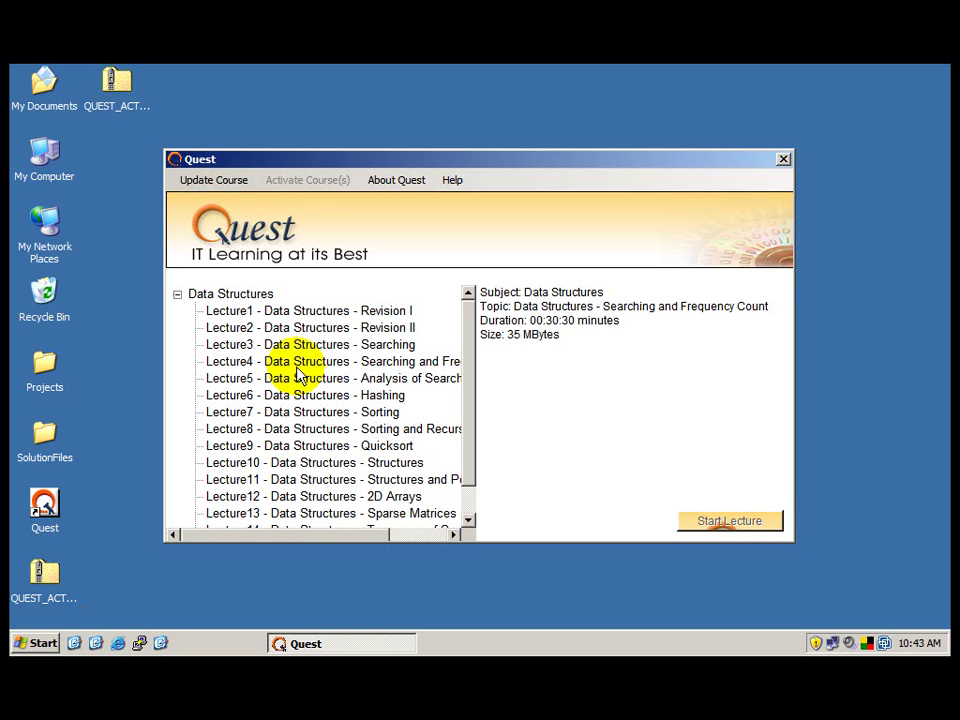
Delete the QUEST_ACTIVATION_REQUEST and QUEST_ACTIVATION_RESPONSE files from the desktop
left_click(52, 580)
key("Delete")
key("Return")
left_click(52, 580)
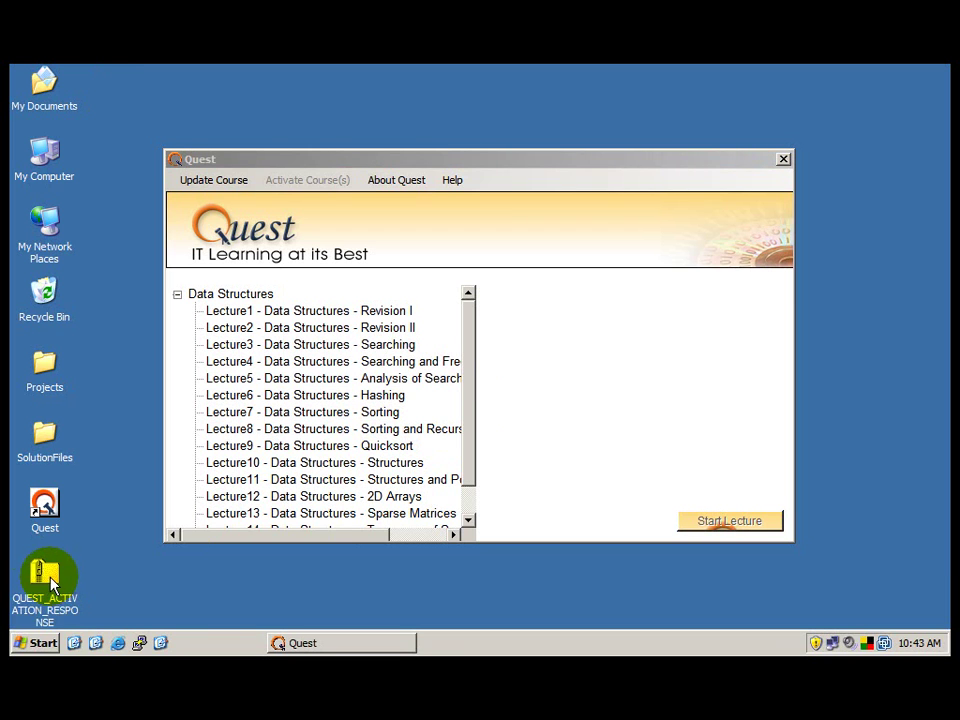
key("Delete")
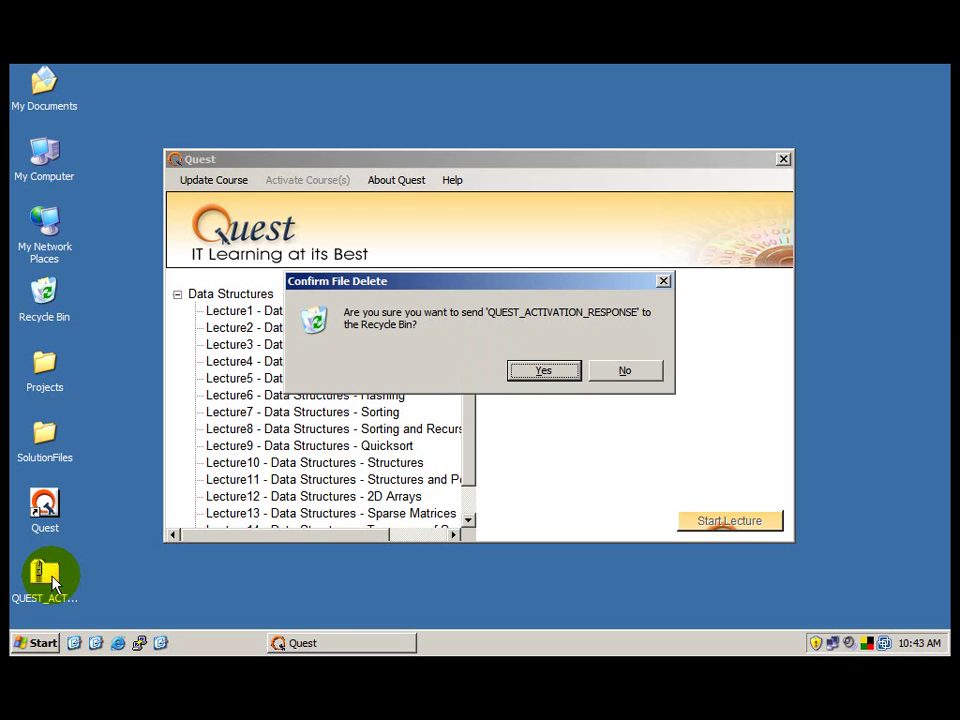
key("Return")
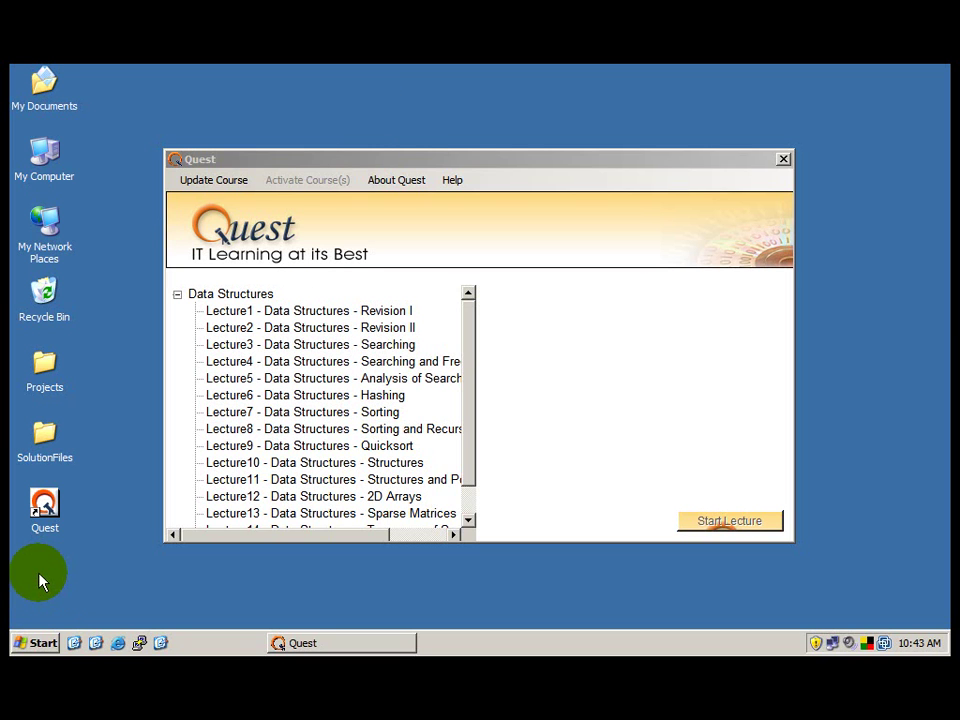